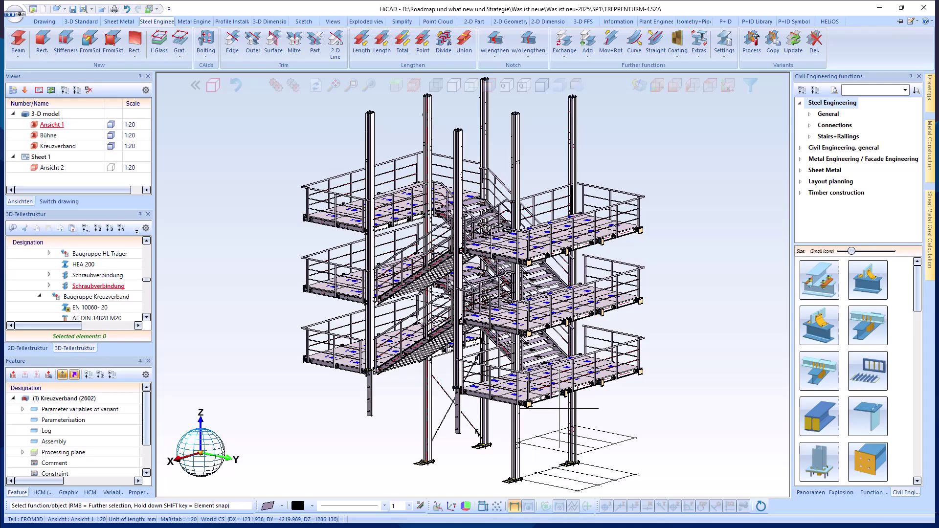
Turn on the point display and set up a new catalogue beam with the U 160 profile in S235JR
middle_drag(556, 411, 470, 320)
scroll(466, 312, up, 5)
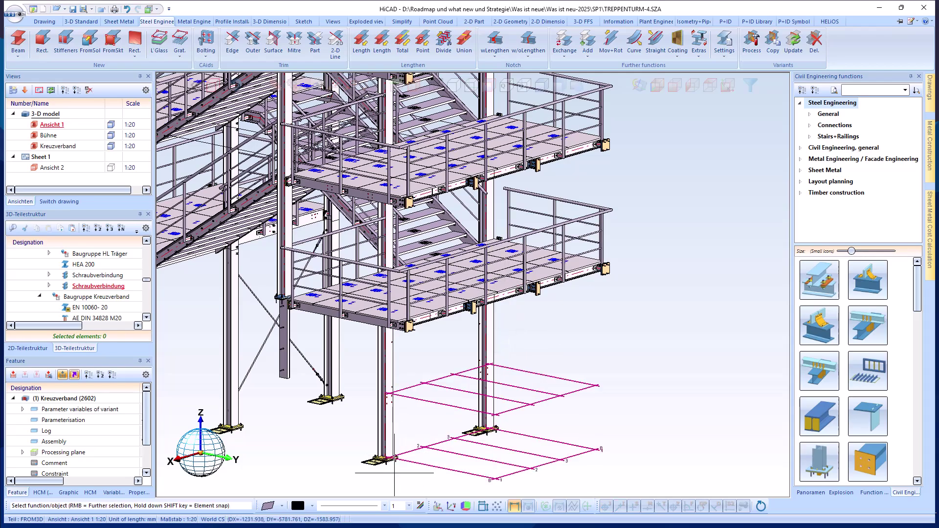
scroll(390, 481, up, 4)
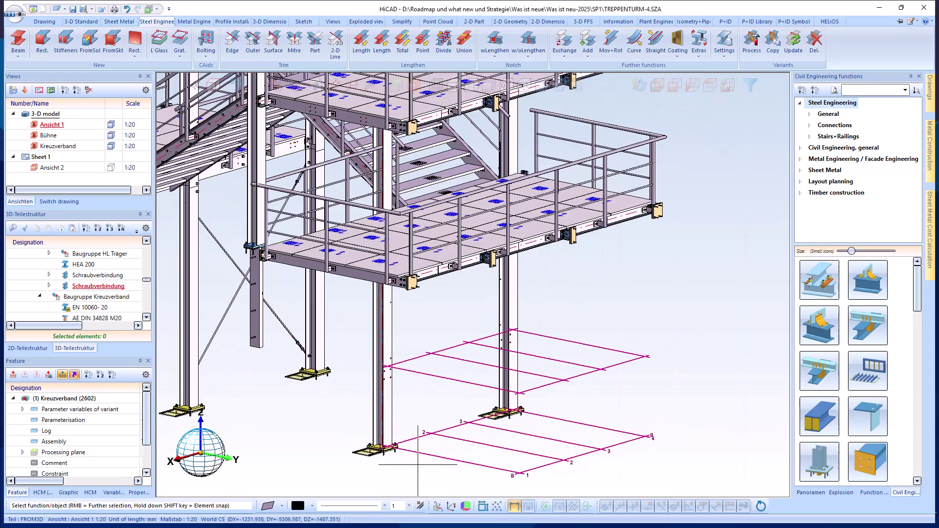
scroll(418, 462, up, 2)
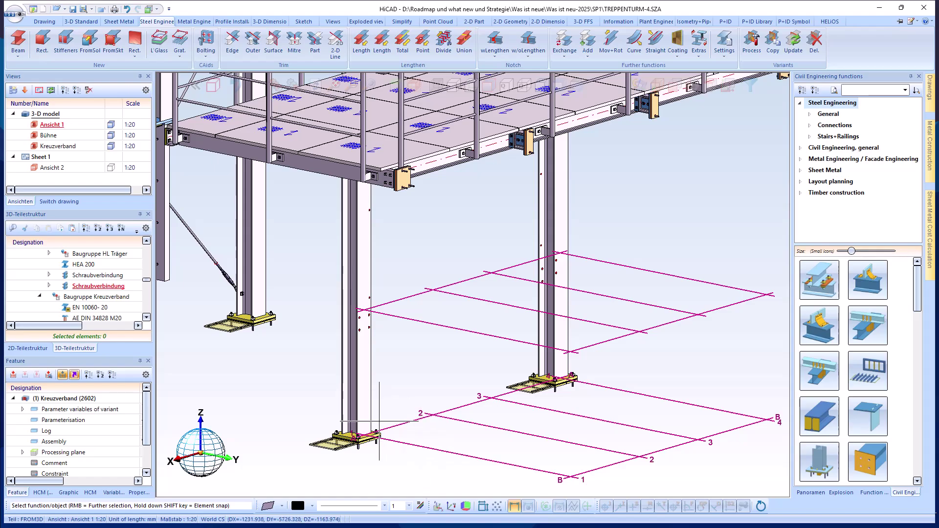
click(497, 506)
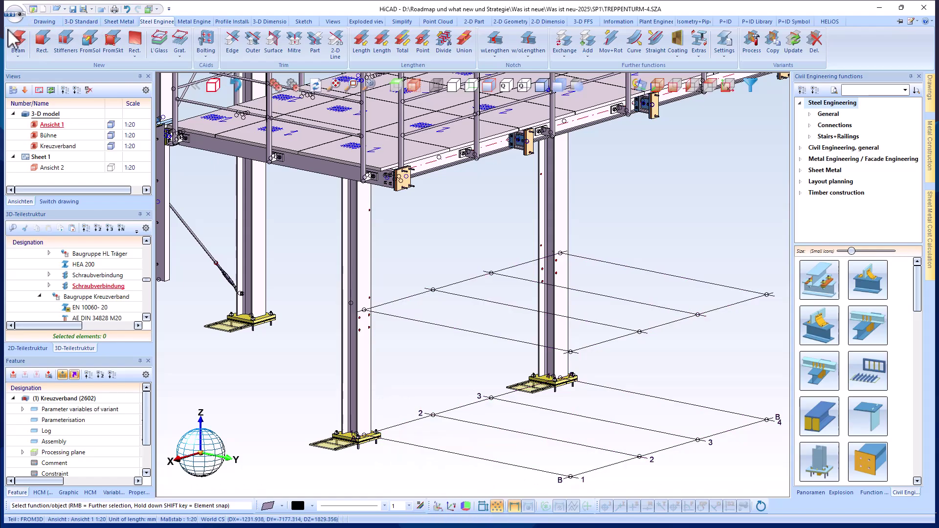
click(17, 47)
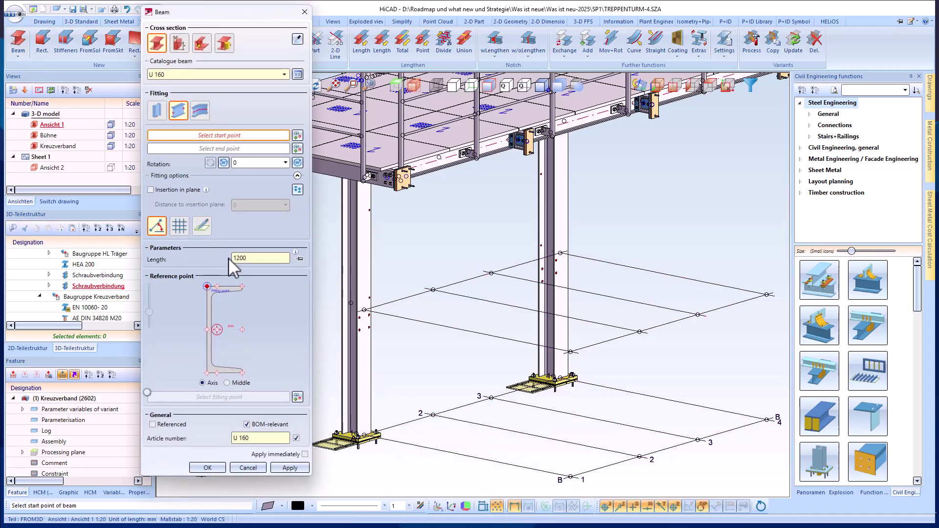
click(298, 75)
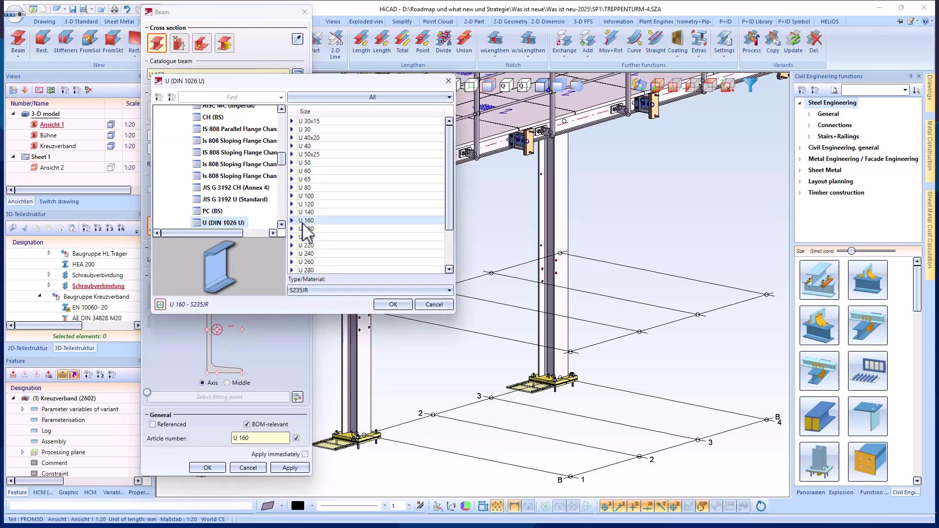
click(395, 305)
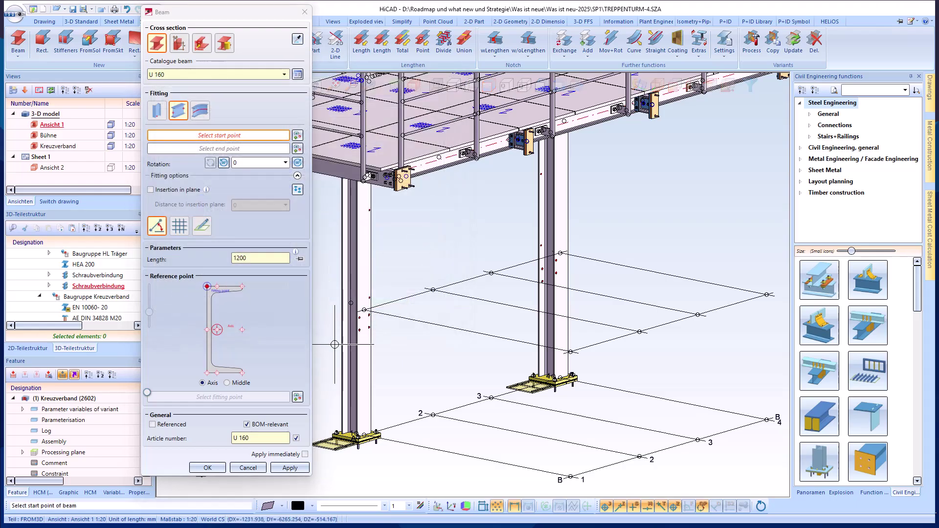
Place a 2500 mm U 160 beam along grid line 1 of the upper grid, from the column outward, with its direction reversed
click(366, 309)
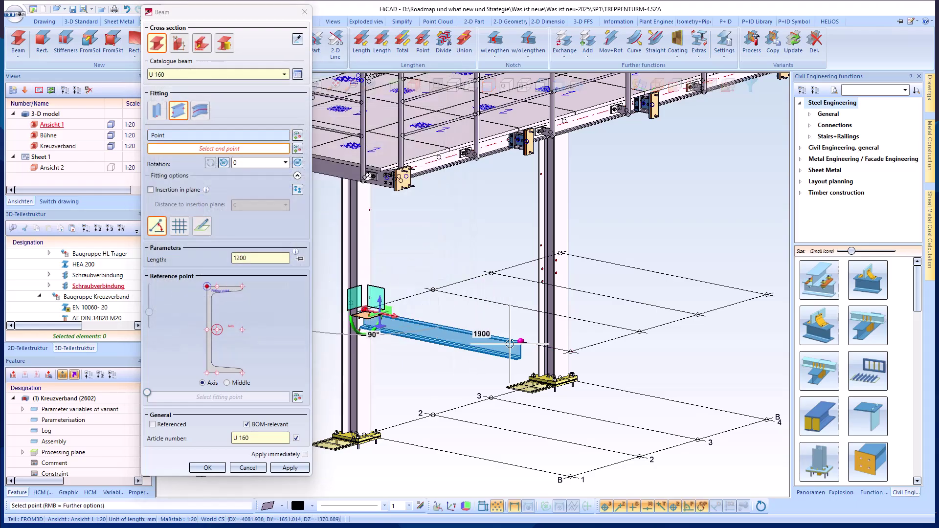
click(571, 351)
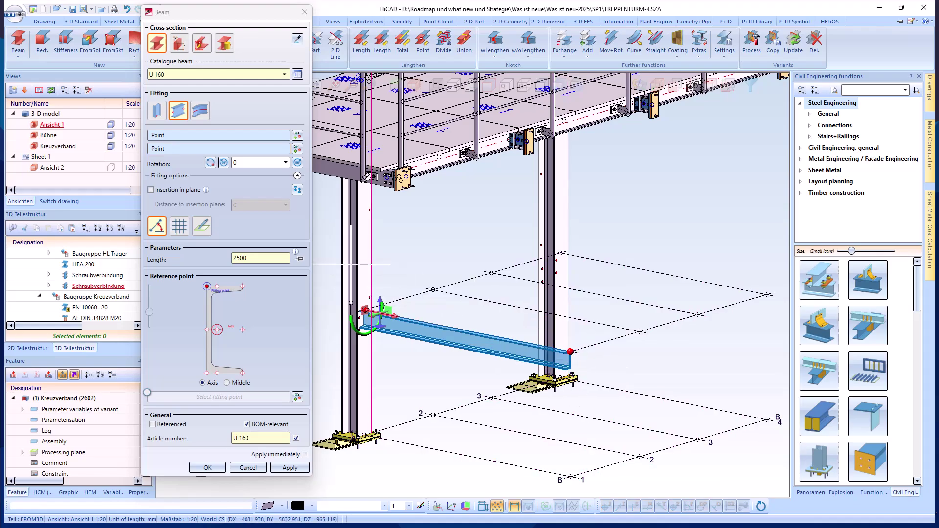
click(301, 191)
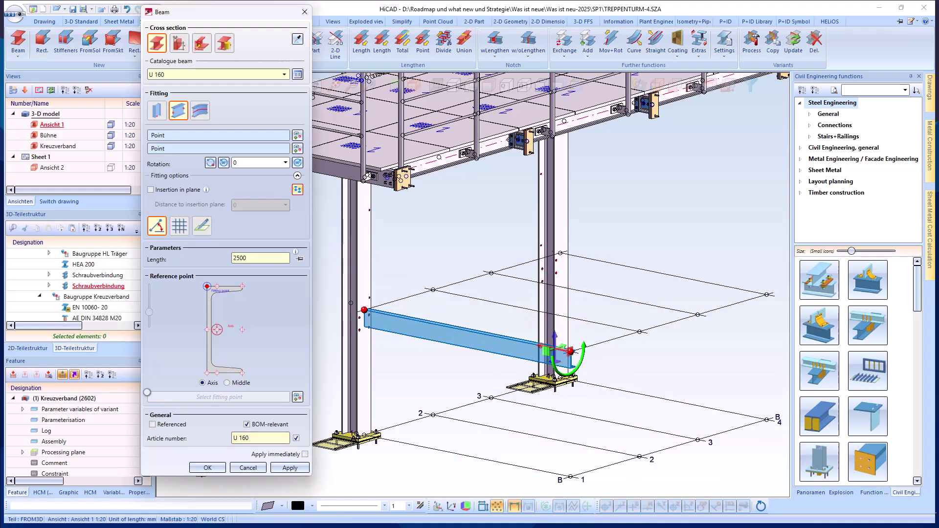
middle_click(365, 237)
Add a U 160 beam along the outer edge of the upper grid, from grid line 1 to grid line 4
scroll(641, 367, up, 2)
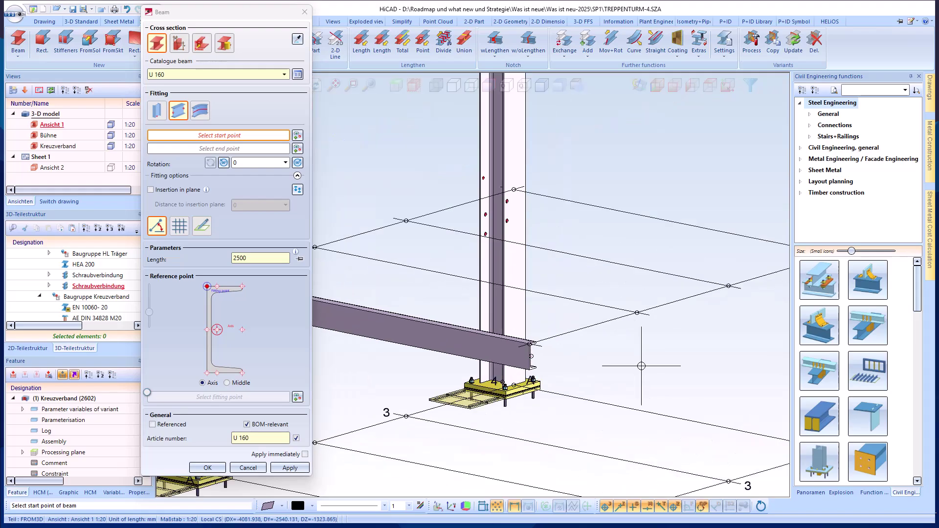
click(534, 345)
scroll(530, 345, down, 2)
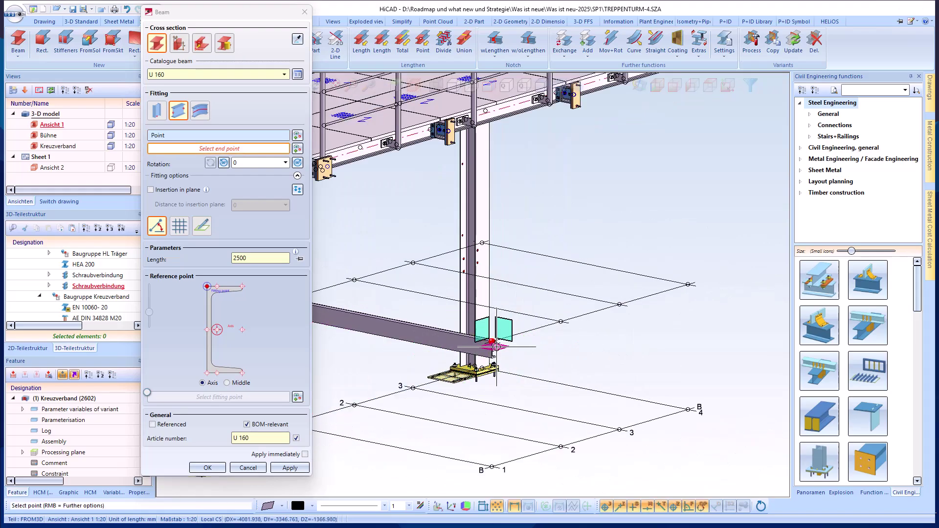
click(688, 285)
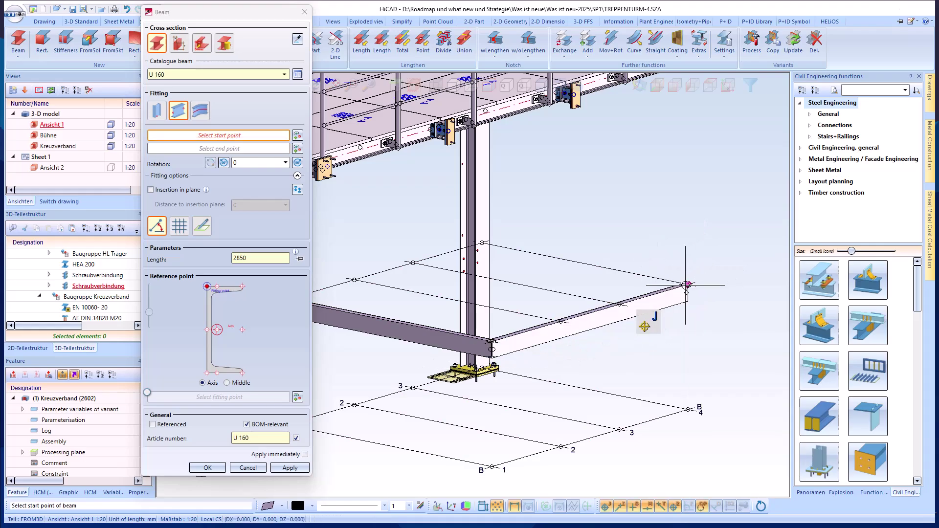
Close the platform frame with U 160 beams along grid line 4 and along the column side
click(687, 286)
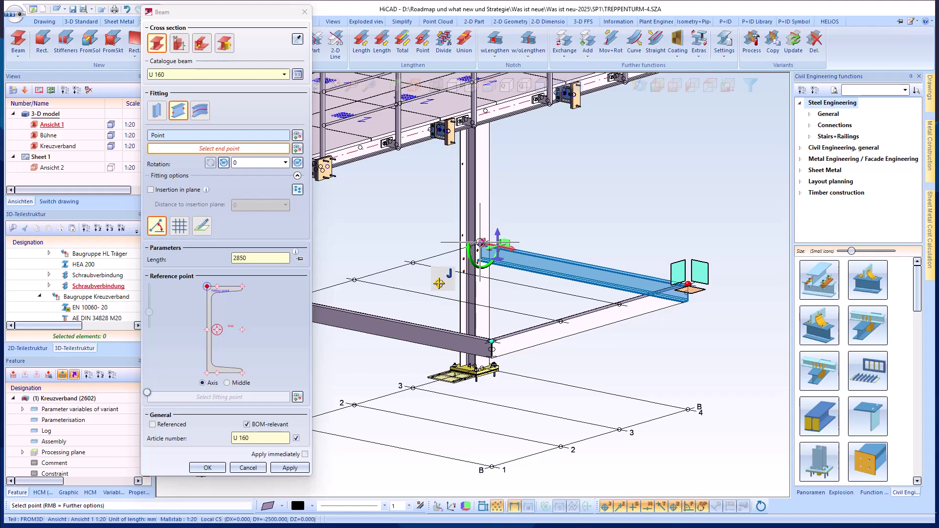
click(481, 243)
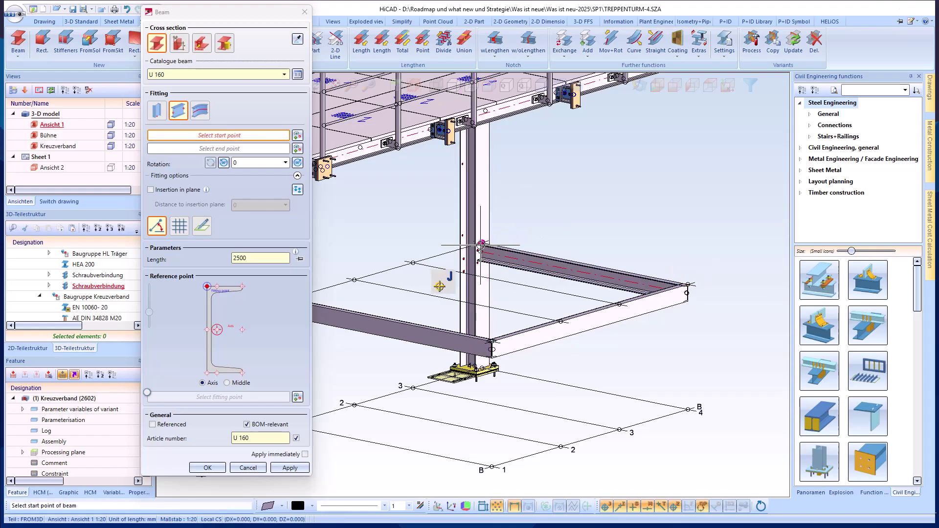
scroll(554, 238, down, 2)
click(508, 240)
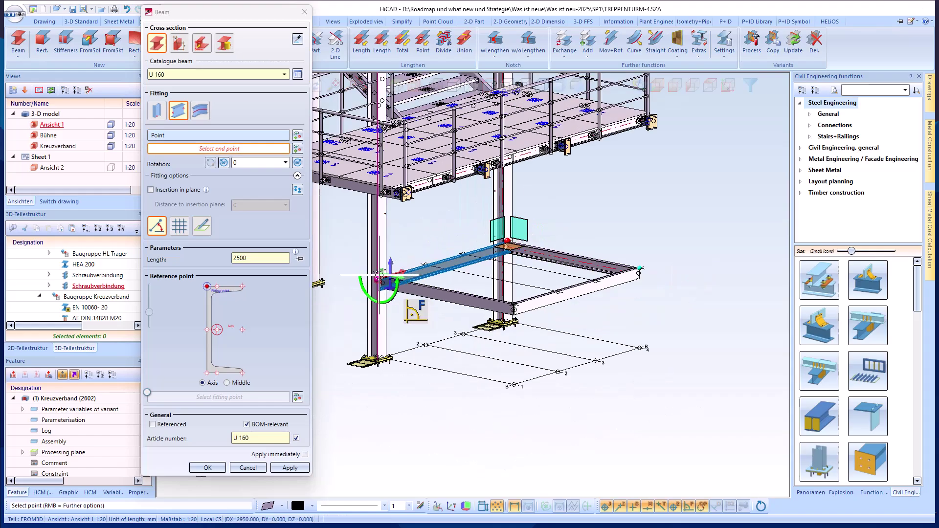
click(380, 276)
Add a 1200 mm vertical U 160 post from the frame's outer corner down to grid point B1, with its direction reversed
scroll(538, 331, up, 1)
scroll(538, 331, up, 2)
click(510, 277)
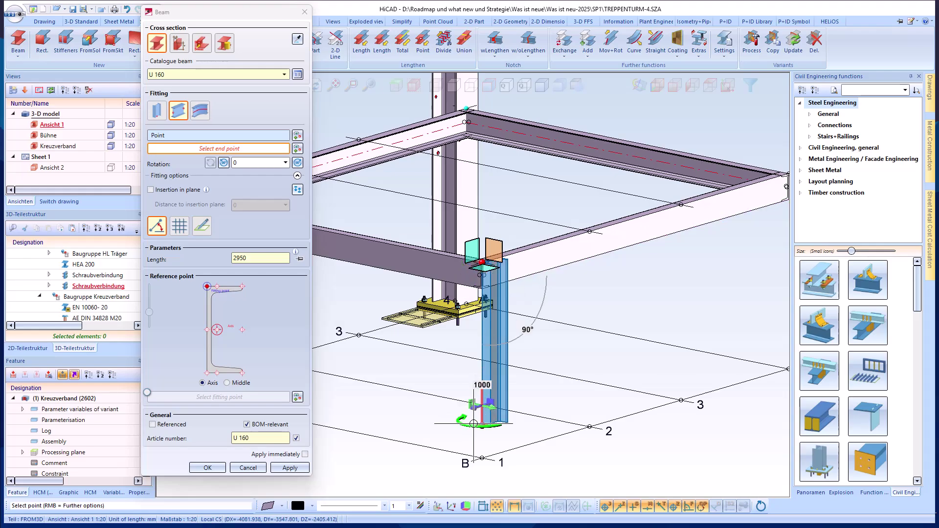
click(479, 458)
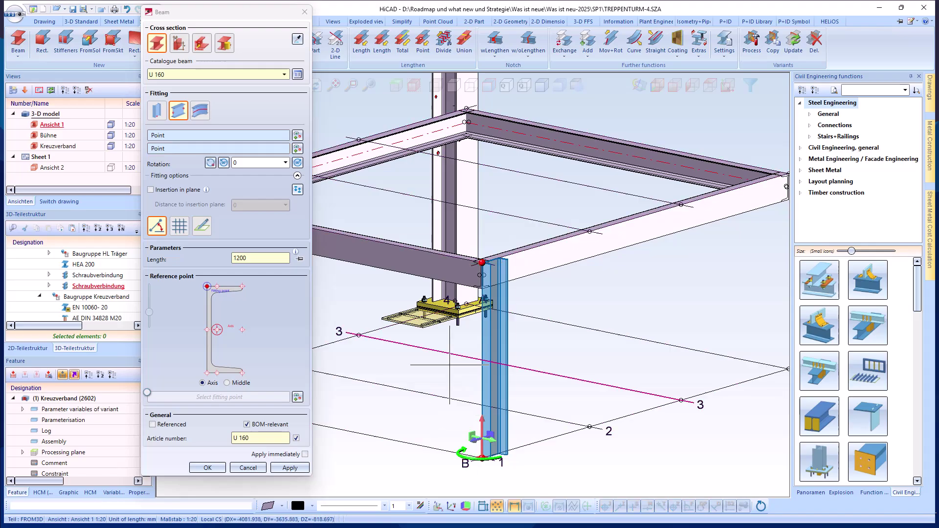
click(297, 189)
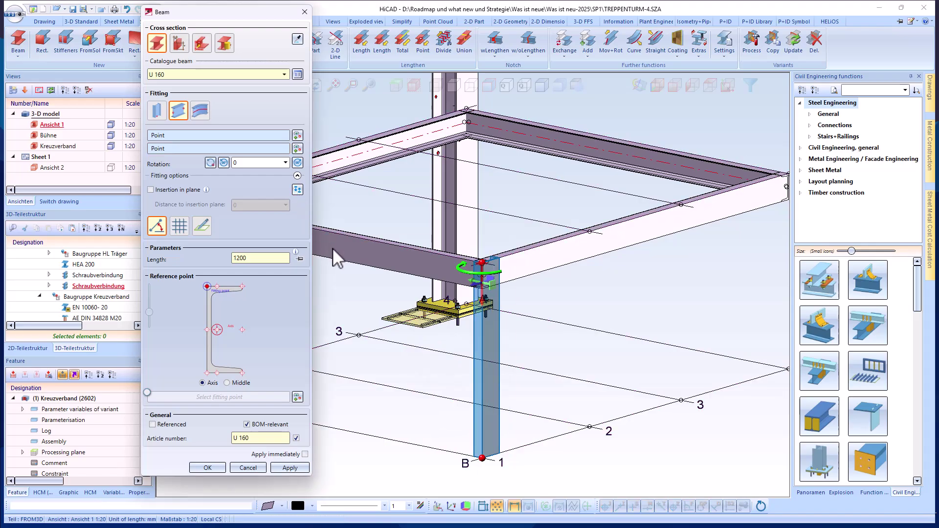
middle_click(389, 336)
Add a 1200 mm vertical U 160 post from the frame corner down to grid point B4, using the lower web corner as reference point
scroll(390, 337, down, 3)
scroll(610, 282, up, 4)
click(552, 231)
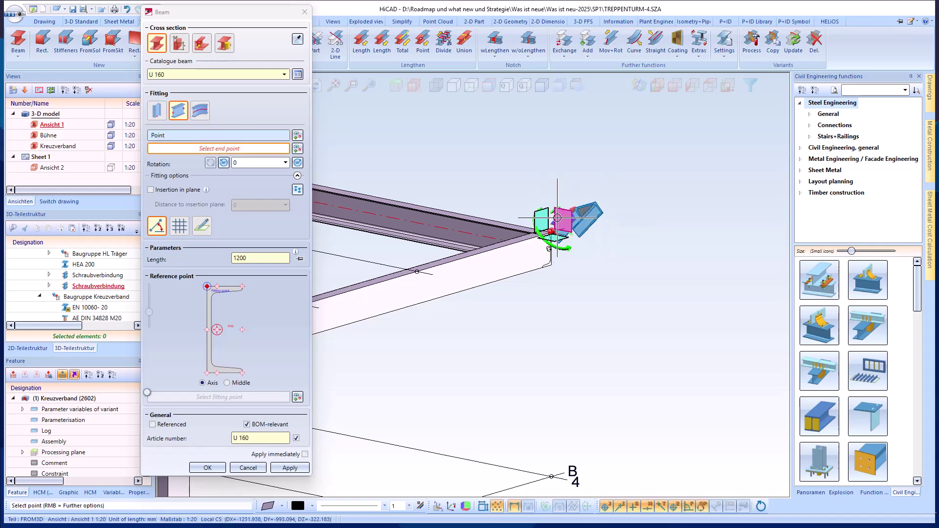
click(552, 476)
click(207, 373)
scroll(607, 337, down, 5)
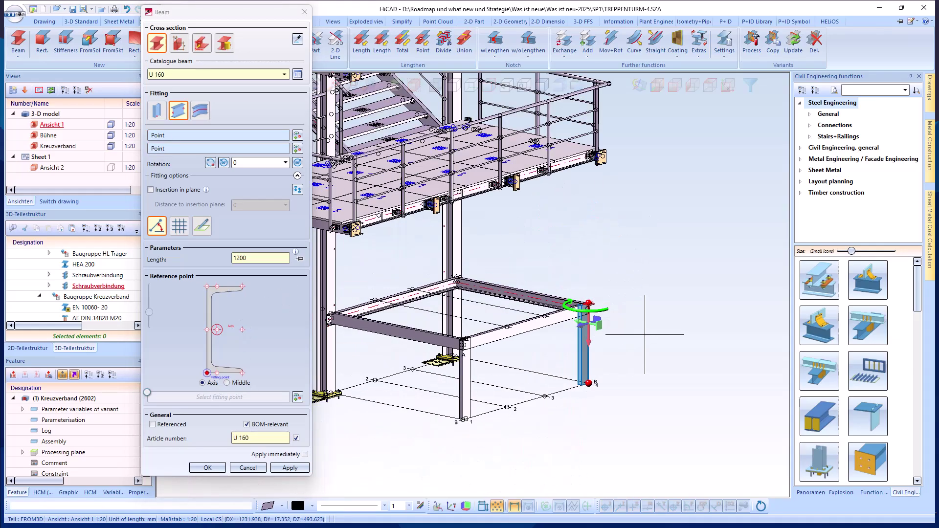
middle_click(645, 335)
Switch the profile to IPE 140 in S235JRG2 with the bottom-centre reference point and place a beam across the frame at grid line 2
click(286, 75)
click(165, 99)
click(224, 373)
scroll(331, 338, up, 3)
click(416, 284)
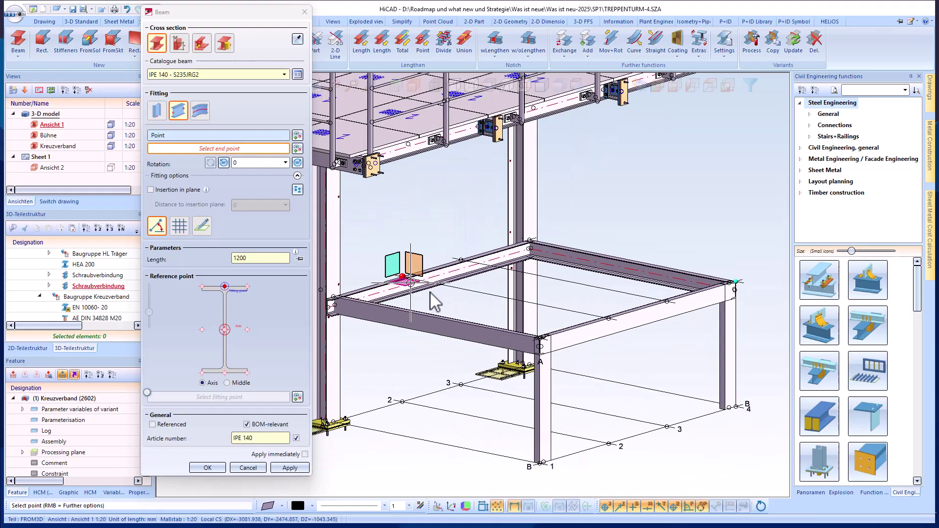
click(609, 321)
middle_click(610, 321)
Place a second IPE 140 beam across the frame at grid line 3 and finish the beam insertion
click(475, 269)
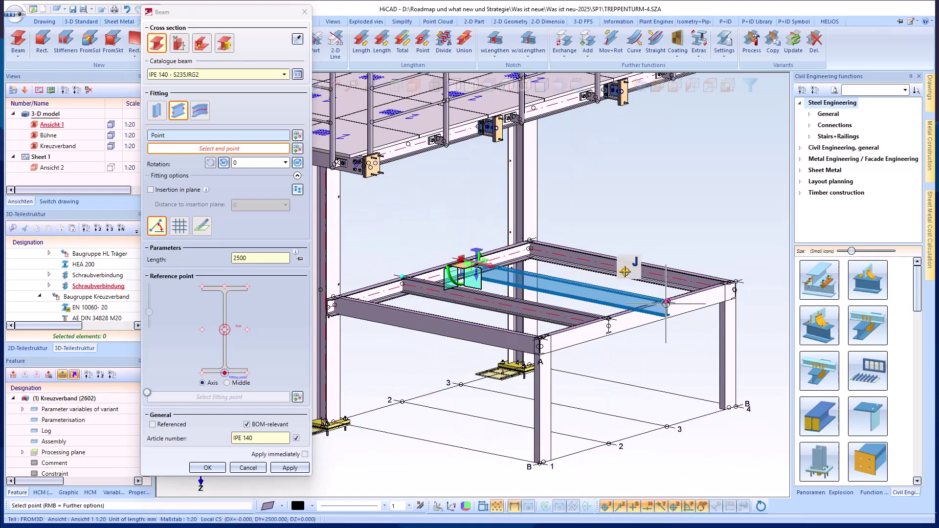
click(663, 301)
middle_click(662, 301)
click(207, 467)
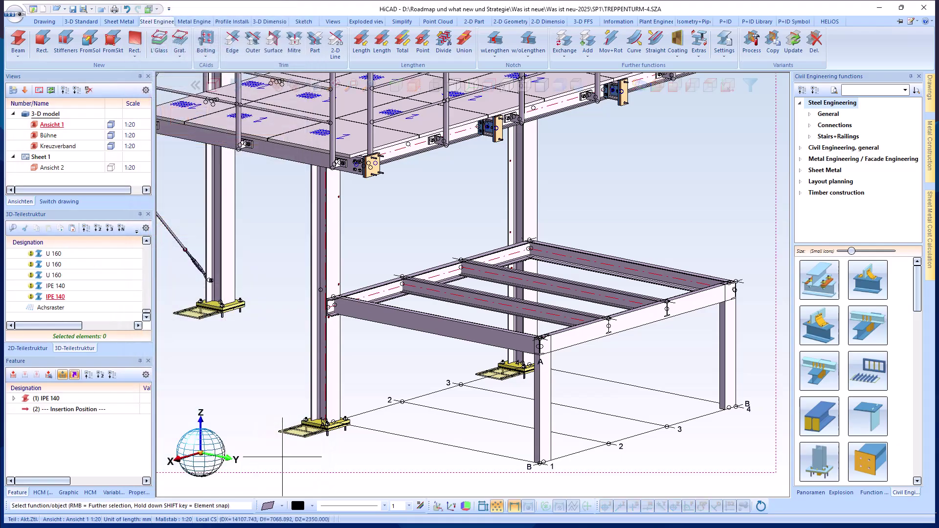
Trim both corner posts to the lower edge of the outer U 160 beam, with extension and a gap of 0
scroll(267, 453, down, 1)
scroll(608, 449, up, 1)
click(493, 382)
ctrl+click(679, 371)
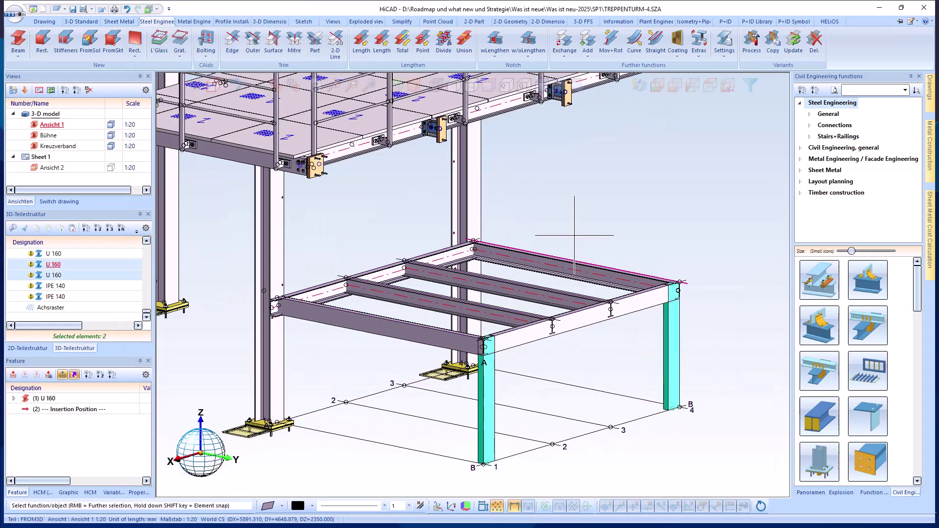
right_click(486, 371)
click(549, 195)
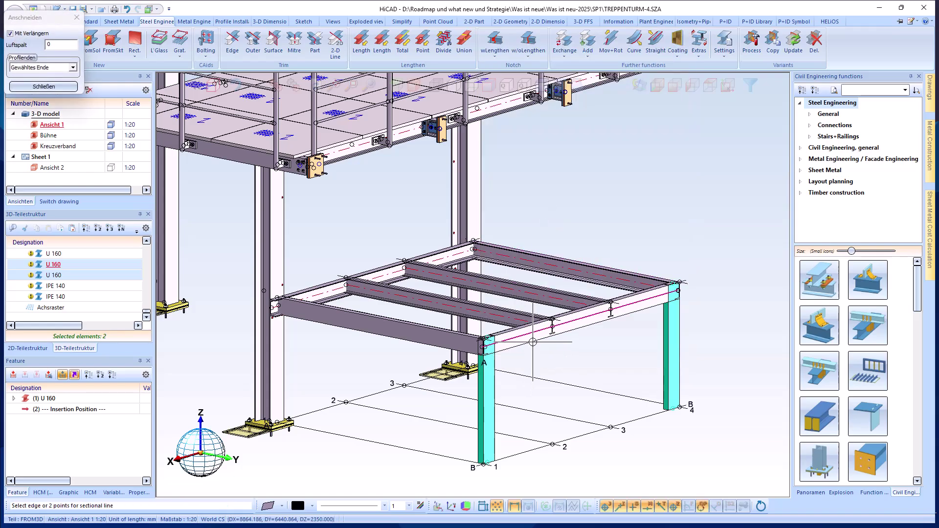
click(533, 342)
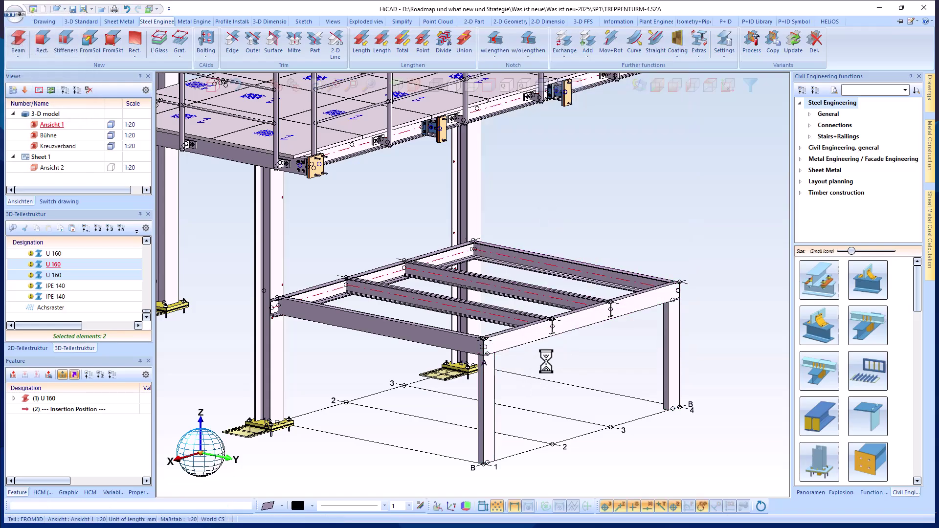
Mitre the frame's U 160 beams at their corners with a gap of 0
click(294, 46)
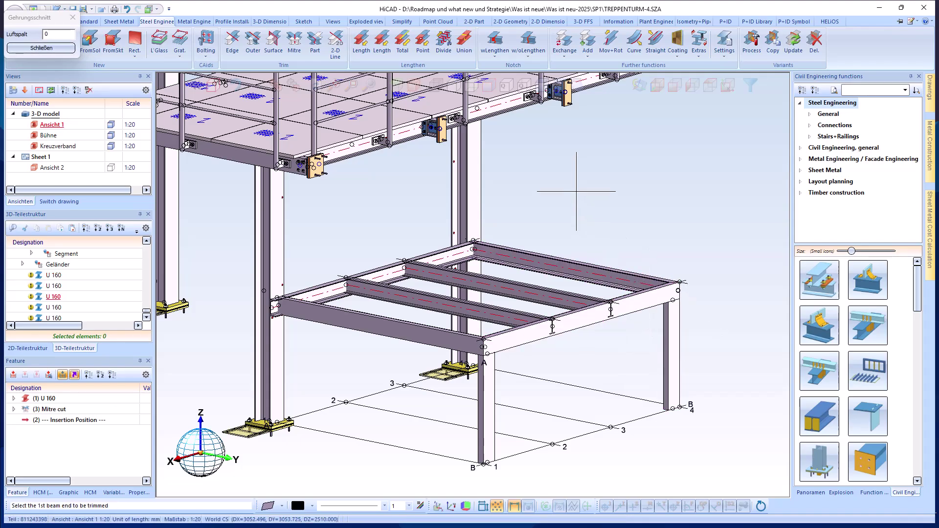
key(Escape)
Connect the grid line 2 IPE 140 beam to the column-side U 160 beam with a Front plate connection to web/flange (2320)
scroll(343, 287, up, 8)
scroll(827, 431, down, 8)
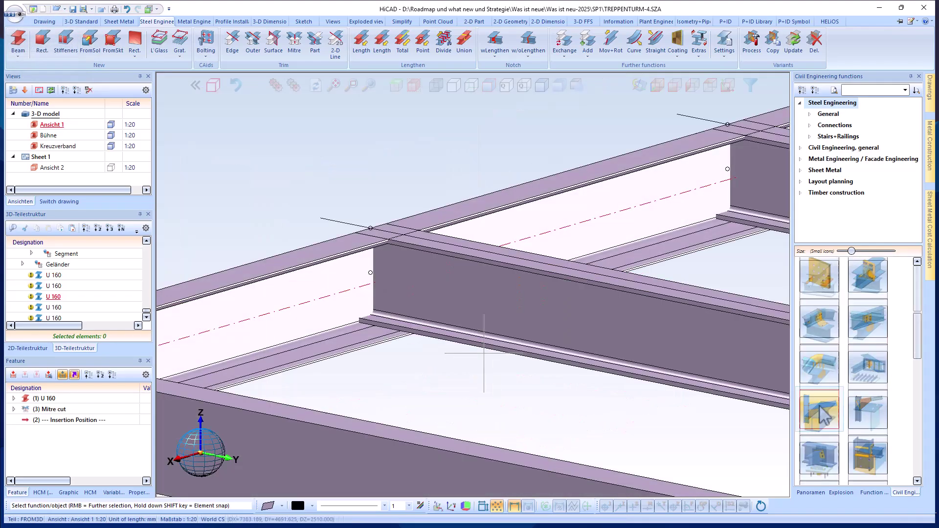
click(832, 455)
click(426, 284)
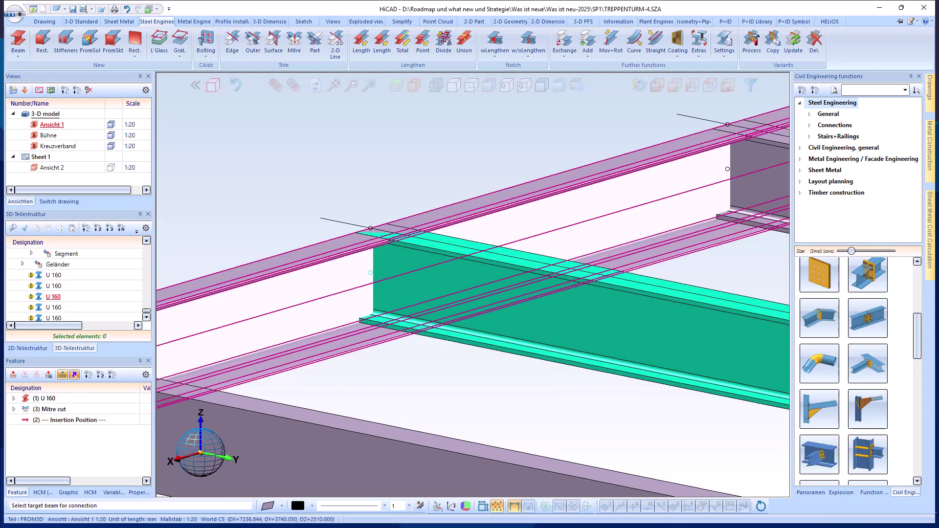
click(308, 279)
click(264, 399)
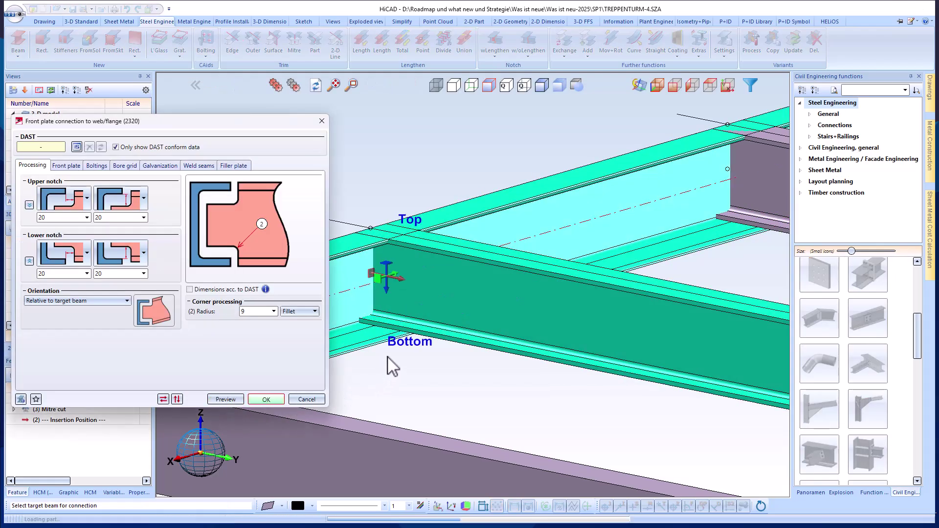
scroll(358, 218, down, 8)
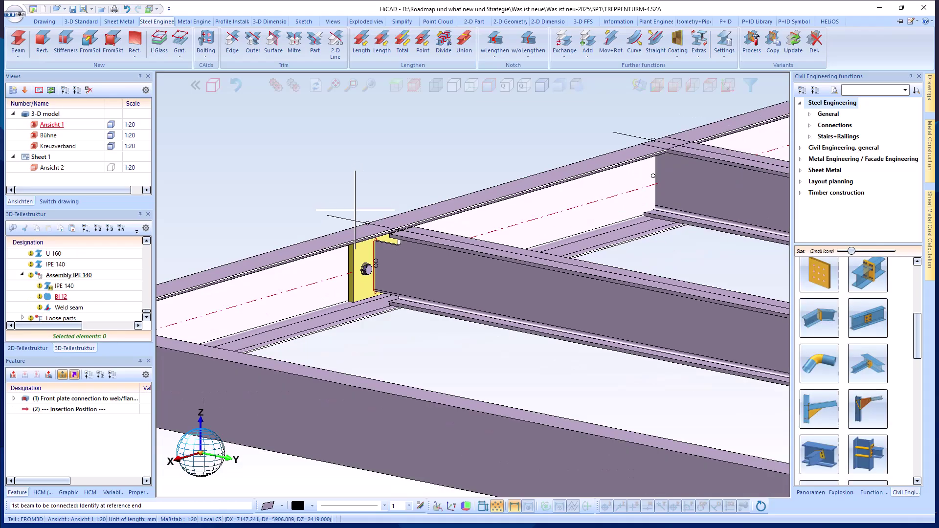
scroll(336, 269, down, 5)
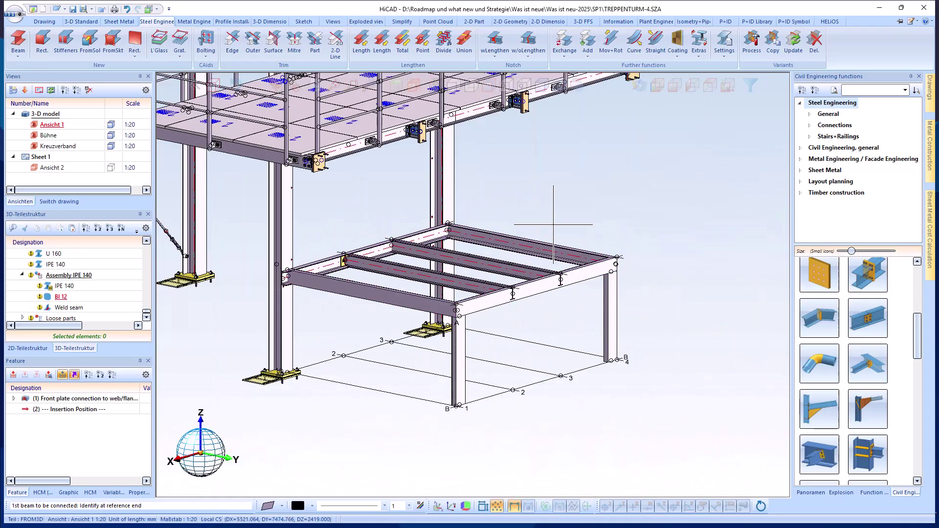
scroll(555, 203, up, 2)
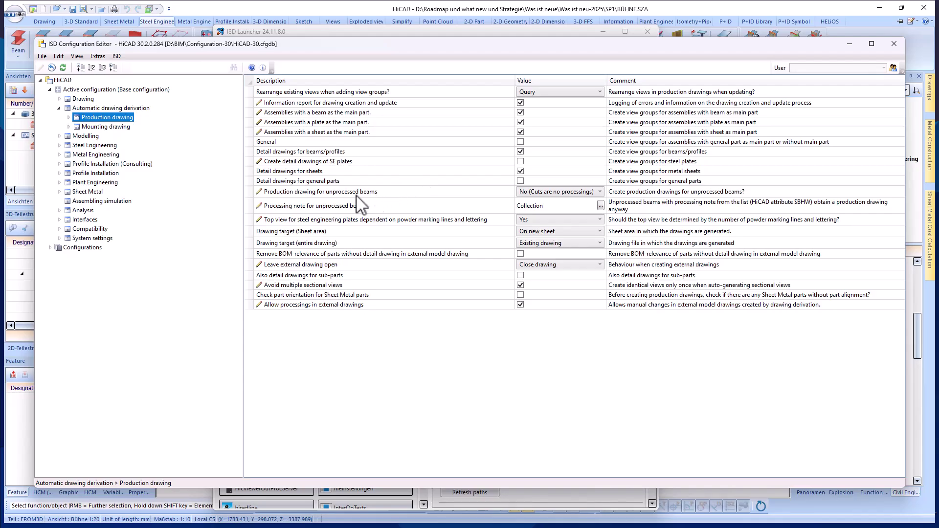
Check the available options of the Production drawing for unprocessed beams setting
click(600, 192)
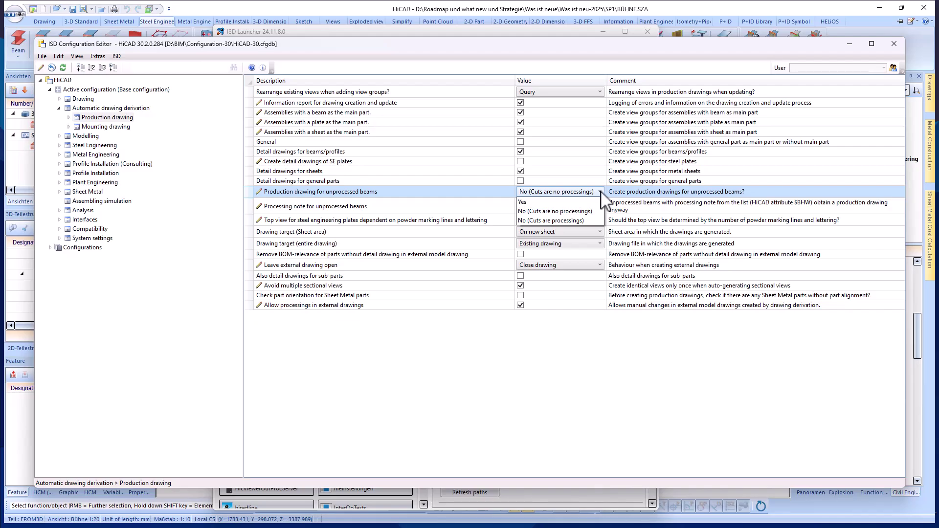
click(519, 382)
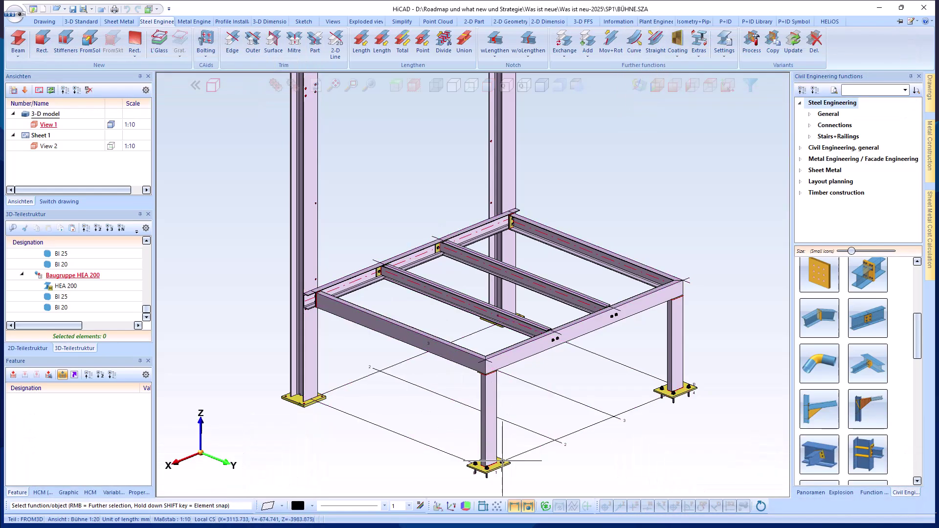
Inspect the front U 160 corner post on its own and return to the whole platform
scroll(543, 475, up, 2)
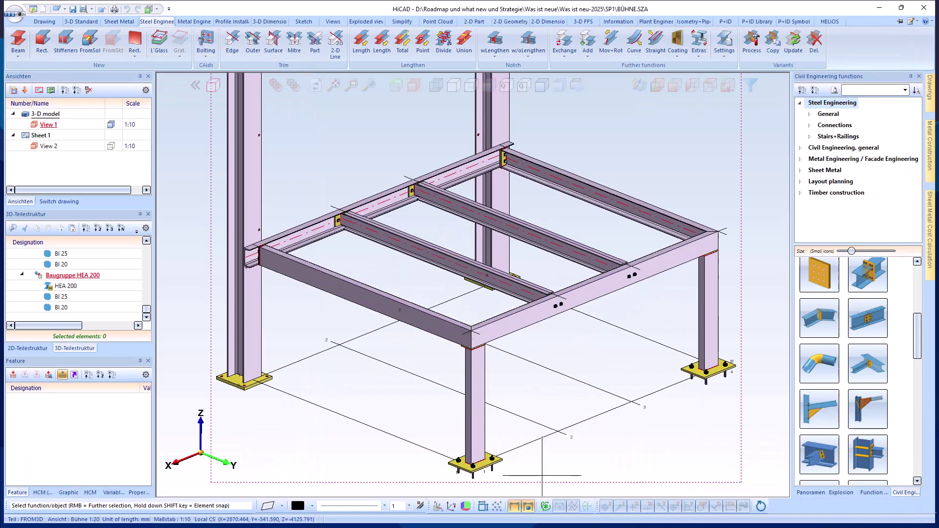
click(478, 383)
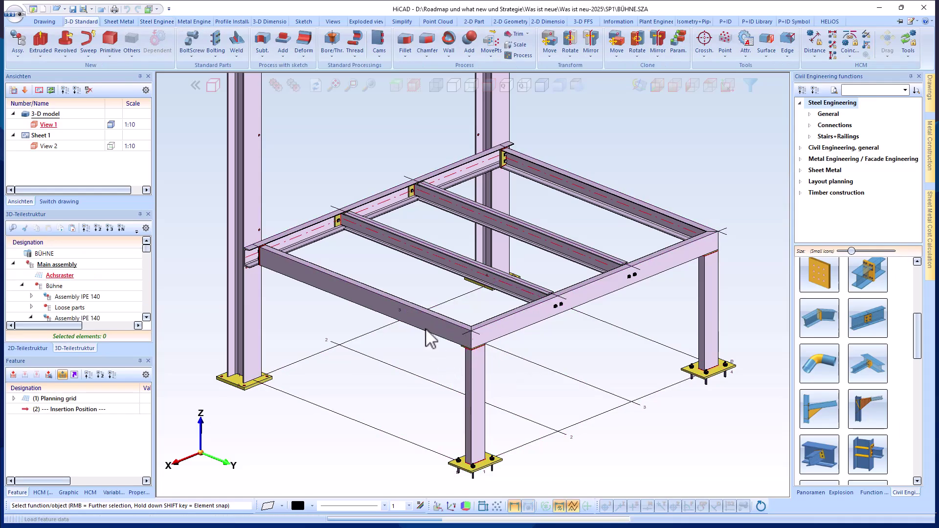
click(472, 391)
scroll(478, 483, up, 2)
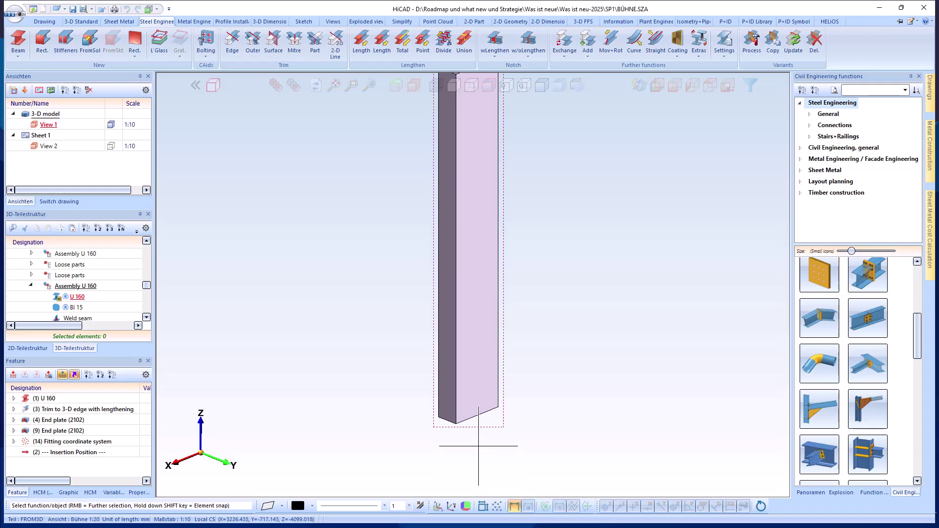
scroll(480, 447, down, 2)
scroll(478, 447, down, 3)
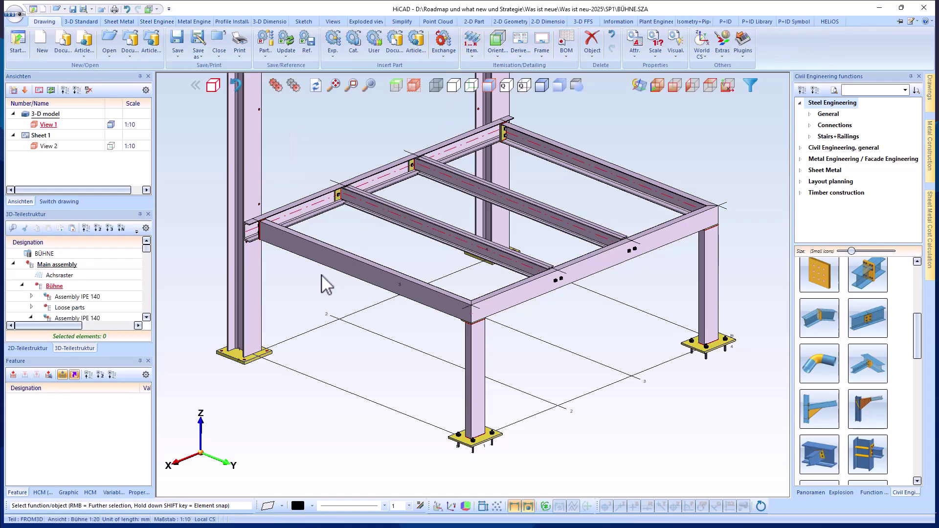
Derive production drawings of the platform's profiles in the existing scene on a new sheet, and open that sheet
click(520, 41)
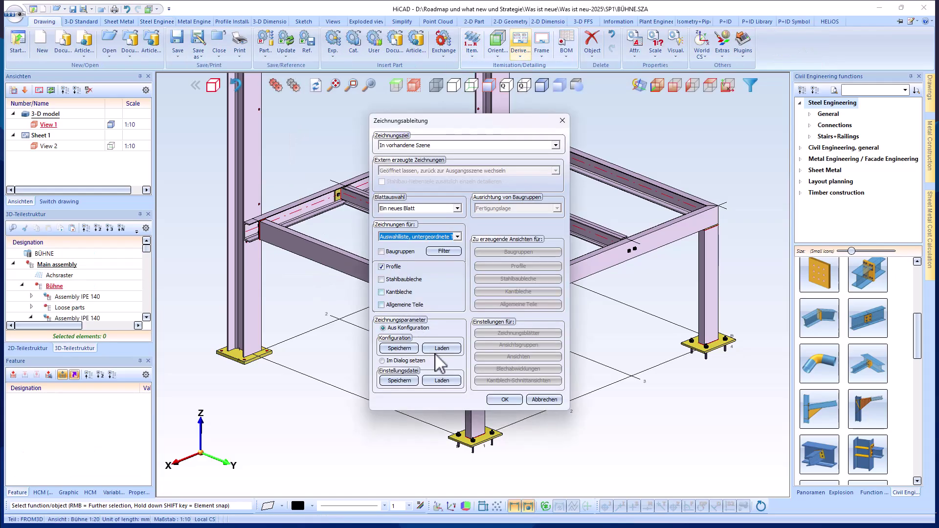
click(508, 401)
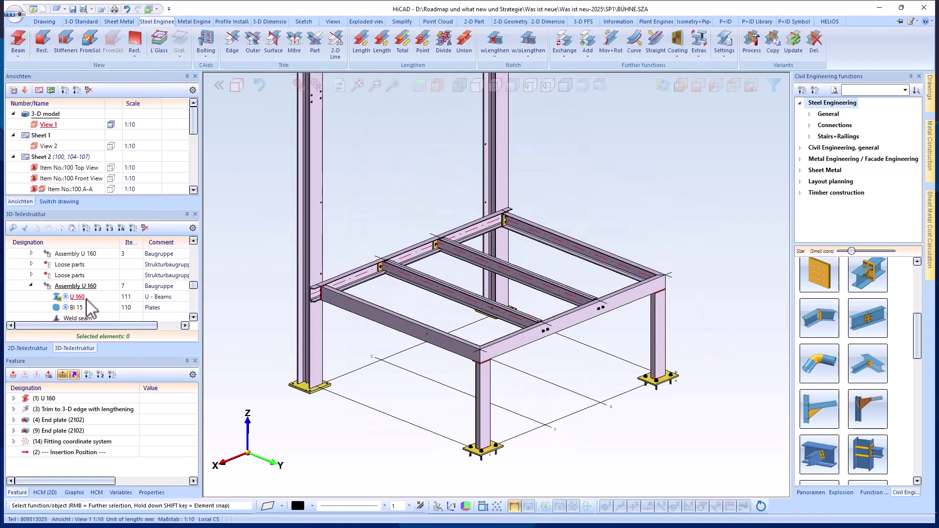
double_click(64, 168)
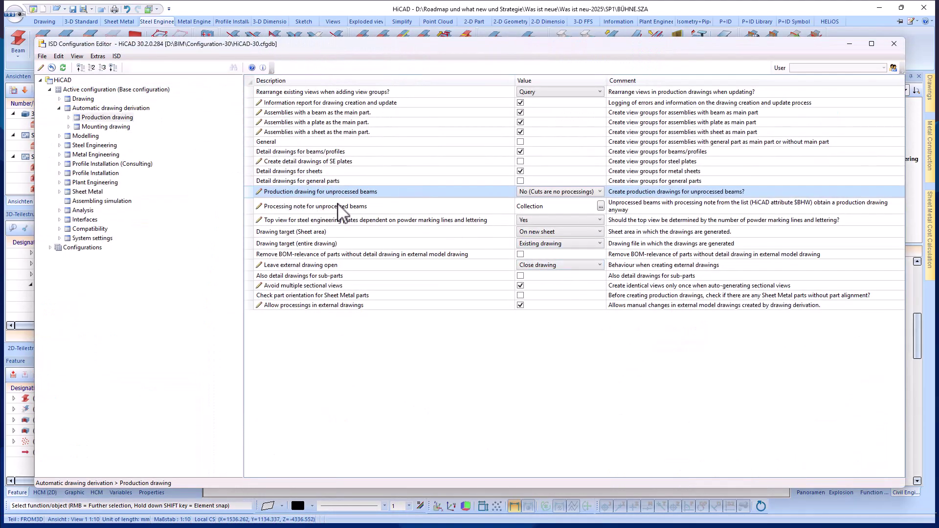
Check the Fertigung entry in the Processing note for unprocessed beams collection, accept it and put the Configuration Editor away
click(600, 206)
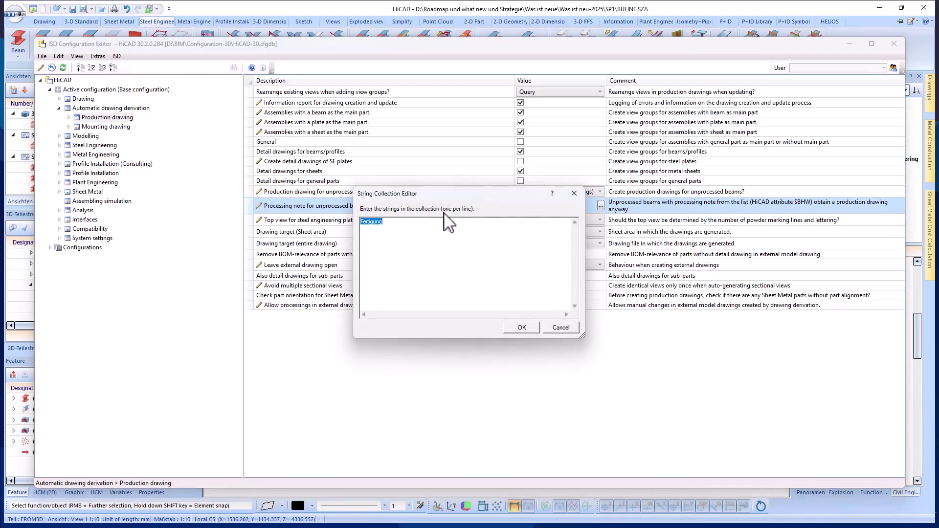
click(522, 328)
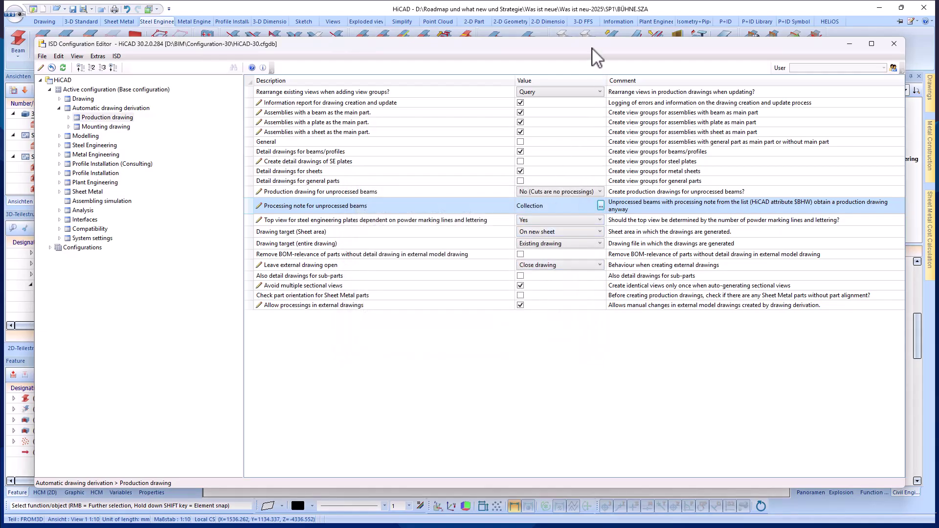
drag(592, 48, 560, 67)
click(862, 62)
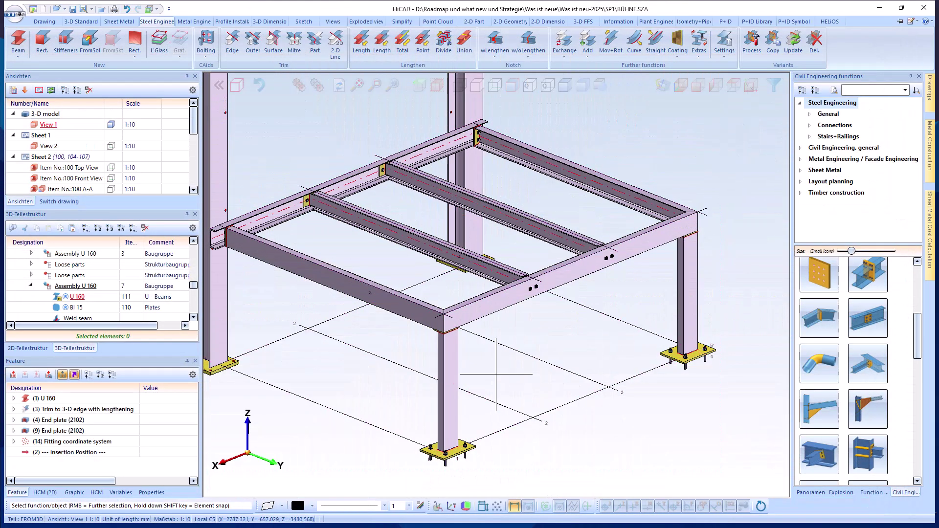
Enter Fertigung as the Bearbeitungshinweis in the part attributes of the front U 160 corner post
double_click(454, 373)
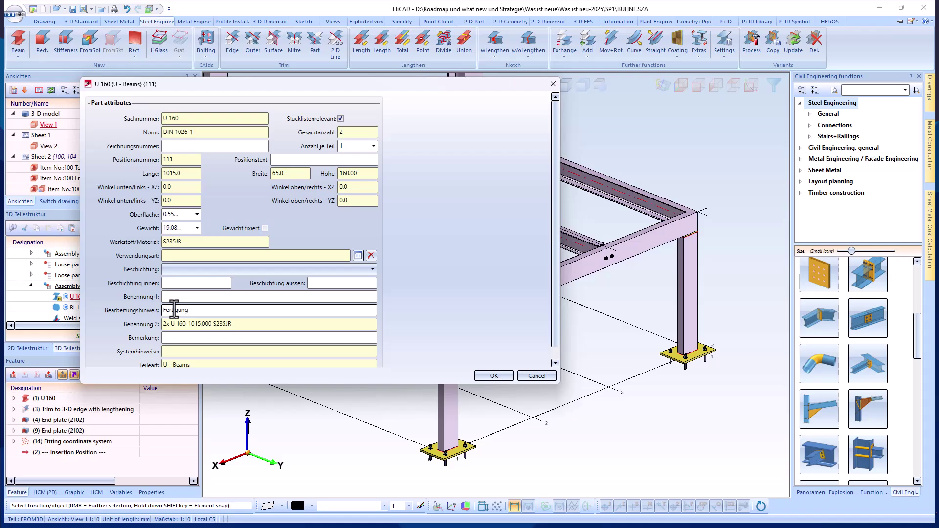
click(493, 376)
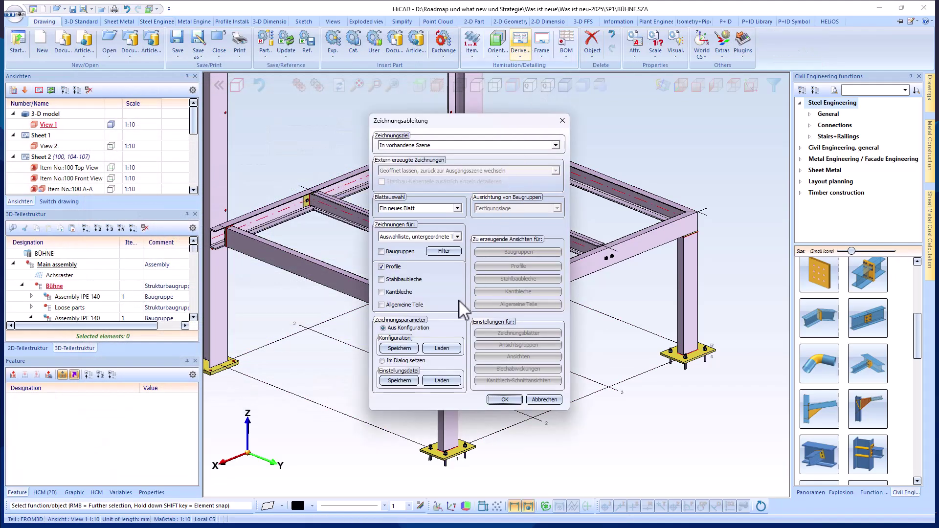
Derive the platform's profile drawings again in the existing scene on a new sheet, and examine the item 111 drawing
click(506, 402)
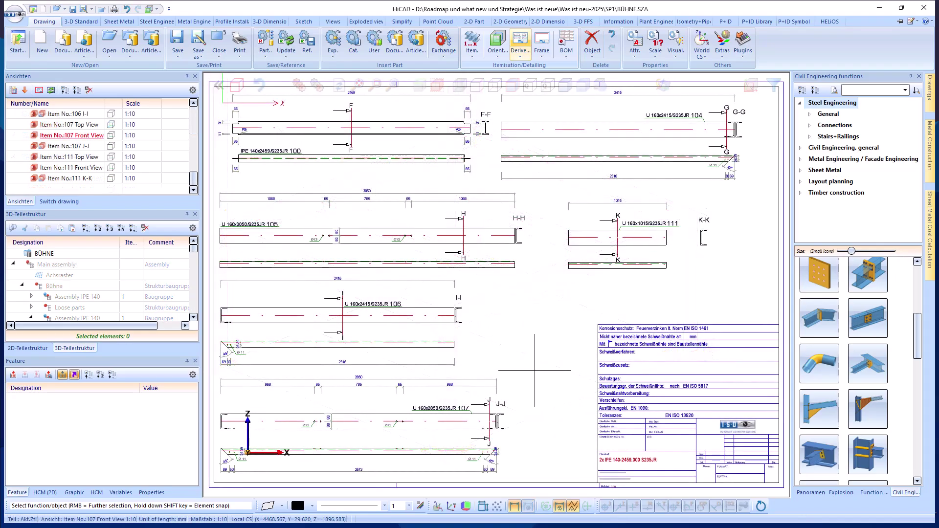
click(728, 322)
click(556, 196)
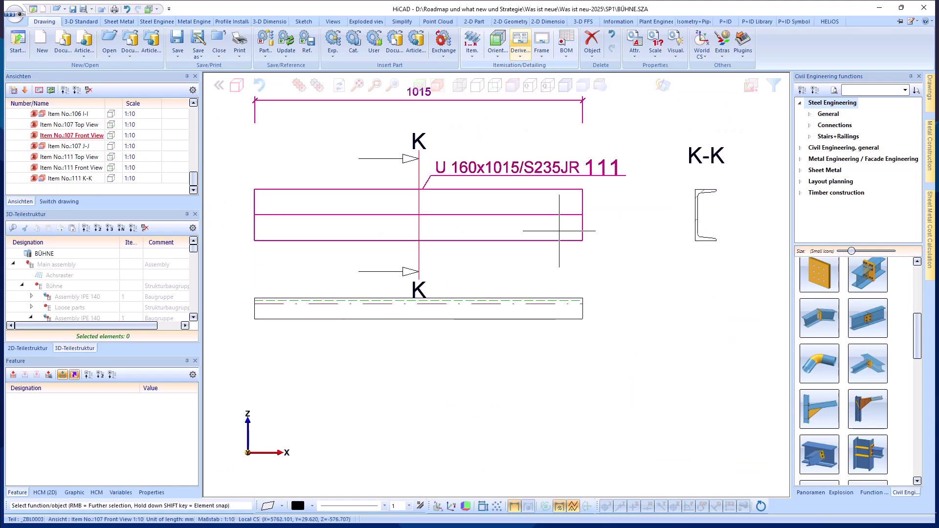
Check the processing note in the part attributes of U 160 item 111 from its drawing view
double_click(362, 212)
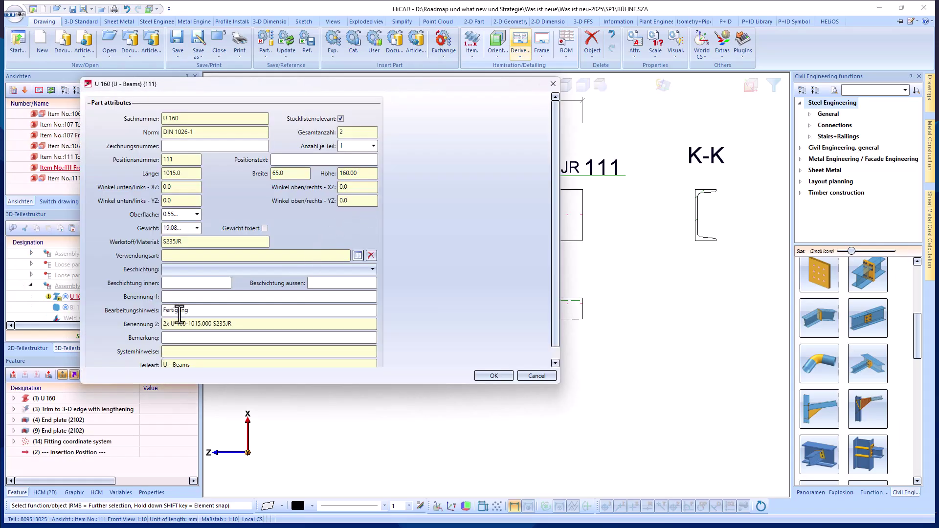
click(492, 376)
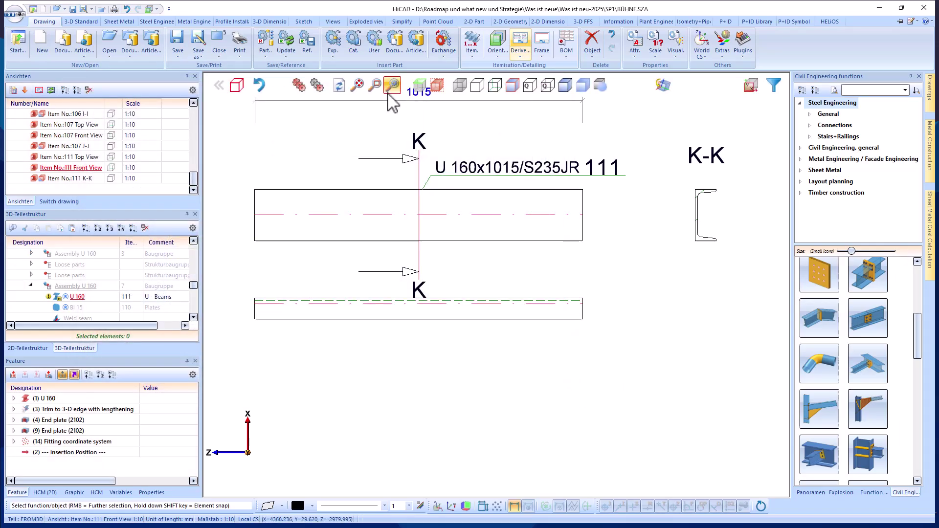
click(358, 86)
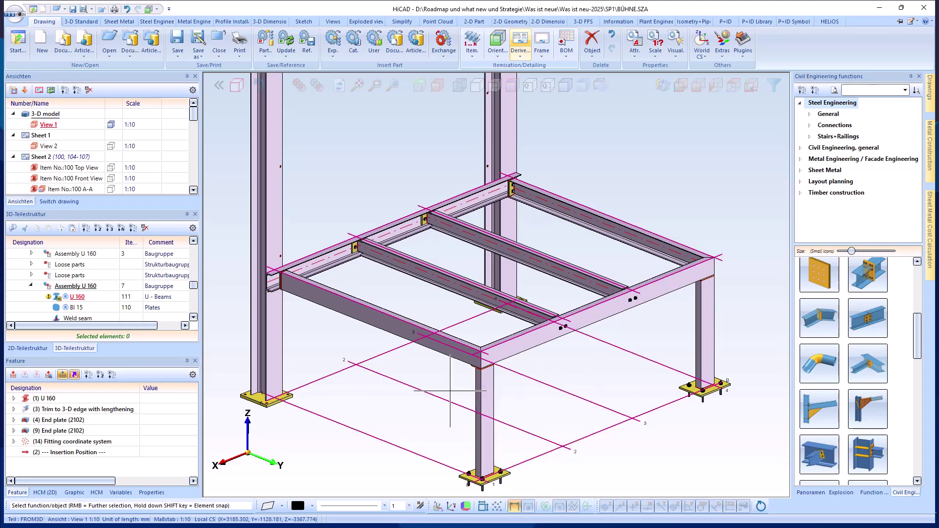
Derive drawings of all Stahlbaubleche in the existing scene on a new sheet, and examine the item 110 plate
scroll(526, 445, down, 2)
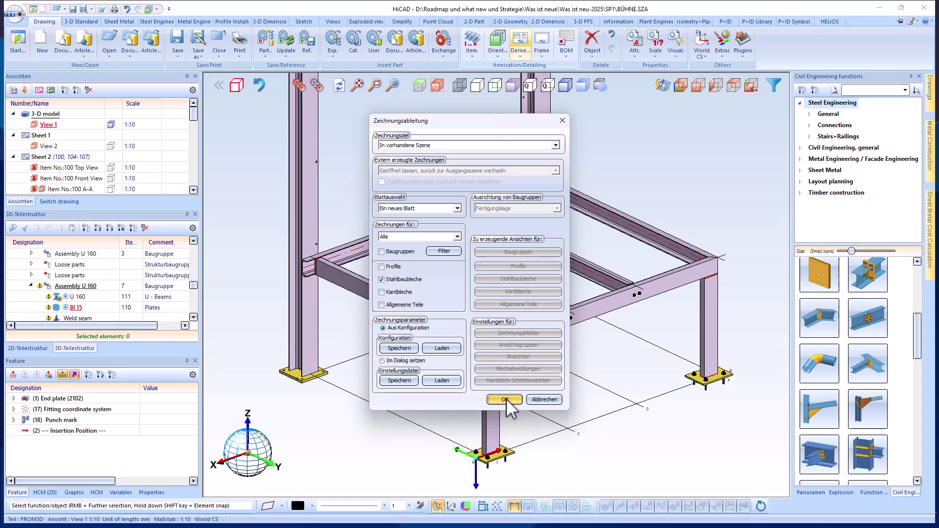
click(505, 400)
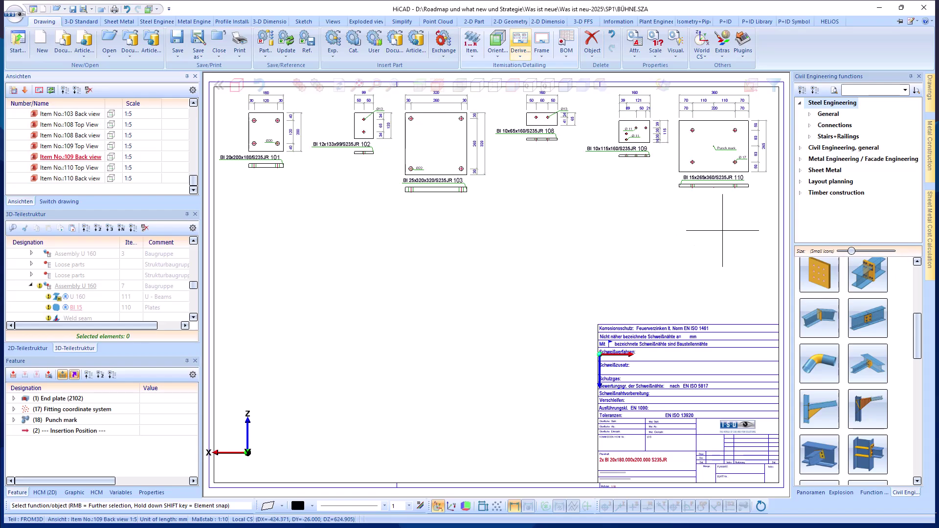
middle_drag(748, 221, 642, 109)
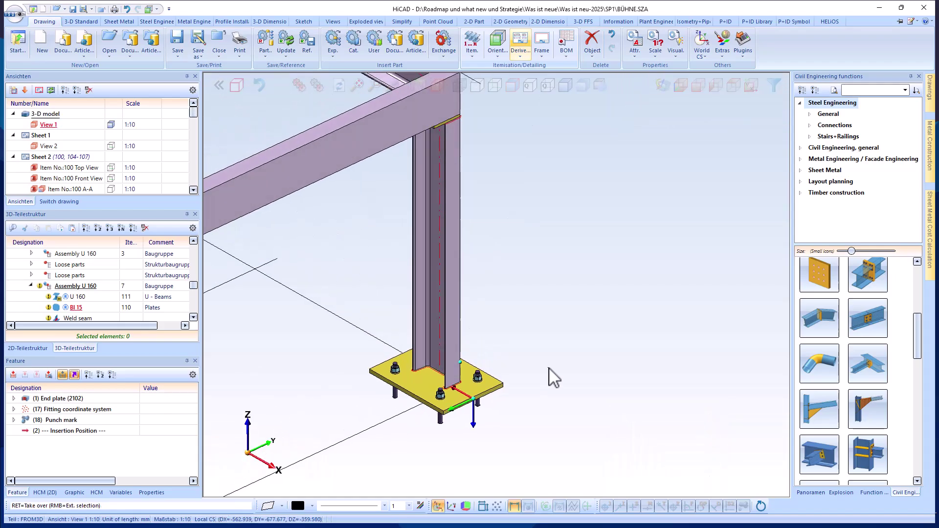
Add the lettering 110 to the upper face of the corner post's BI 15 base plate, near the corner bolt
click(378, 52)
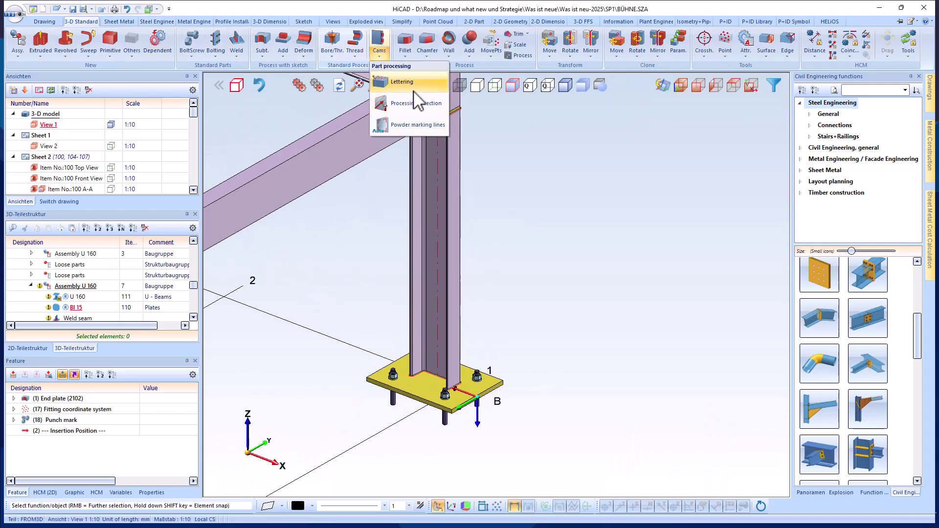
click(402, 82)
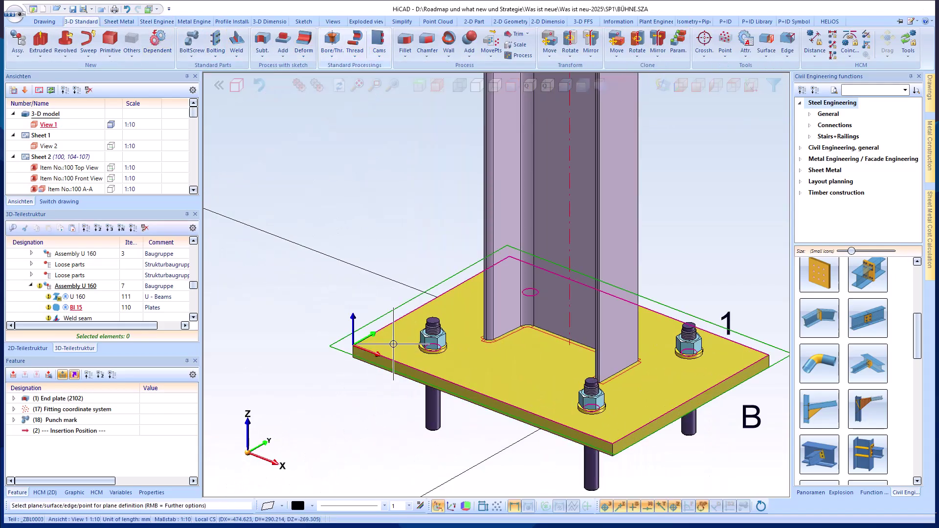
click(265, 192)
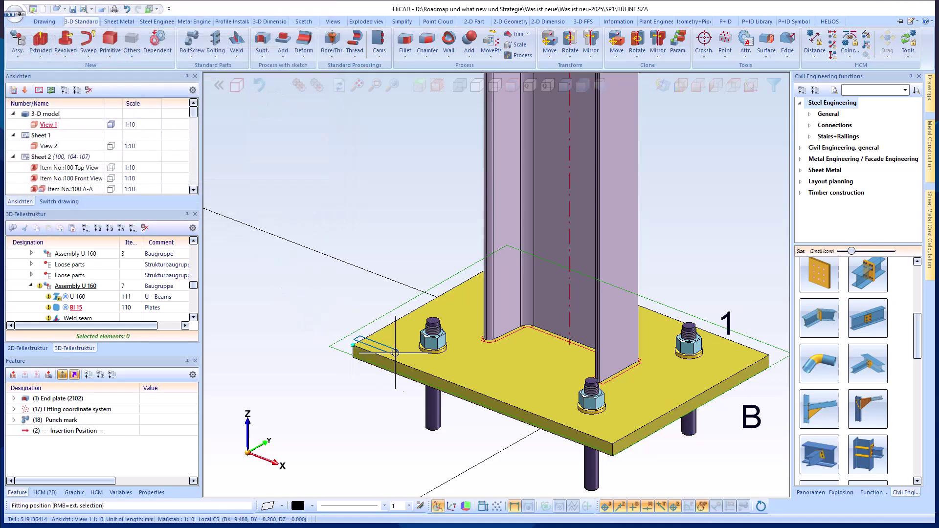
click(415, 358)
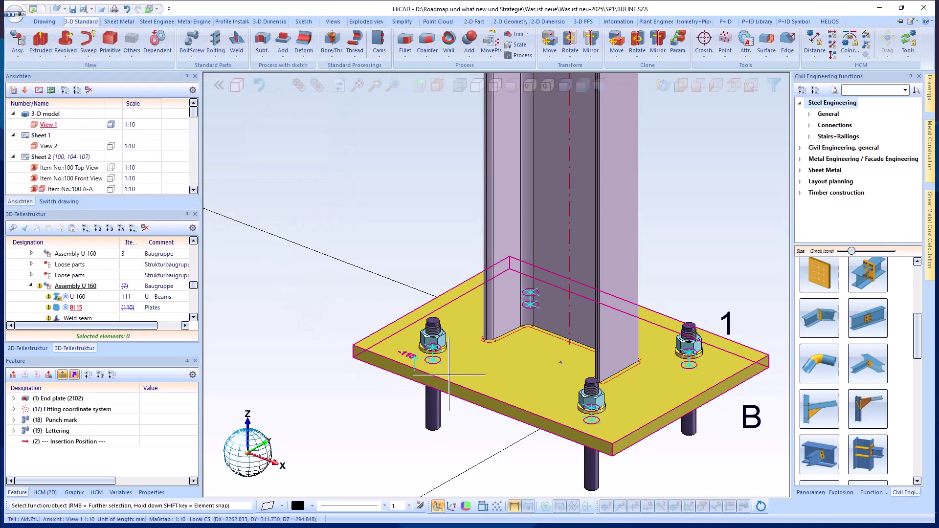
scroll(432, 384, up, 1)
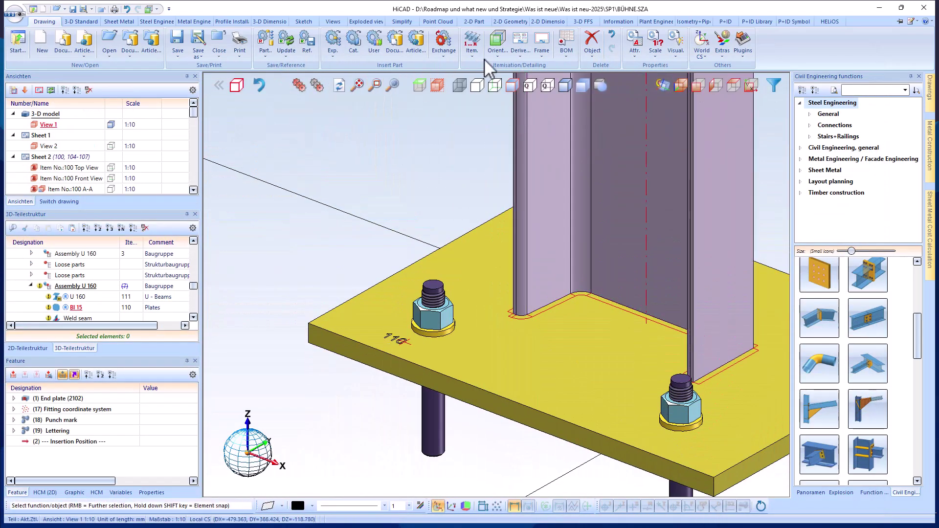
Derive the Stahlbaubleche drawings again on a new sheet, and examine the lettered item 110 plate
click(518, 40)
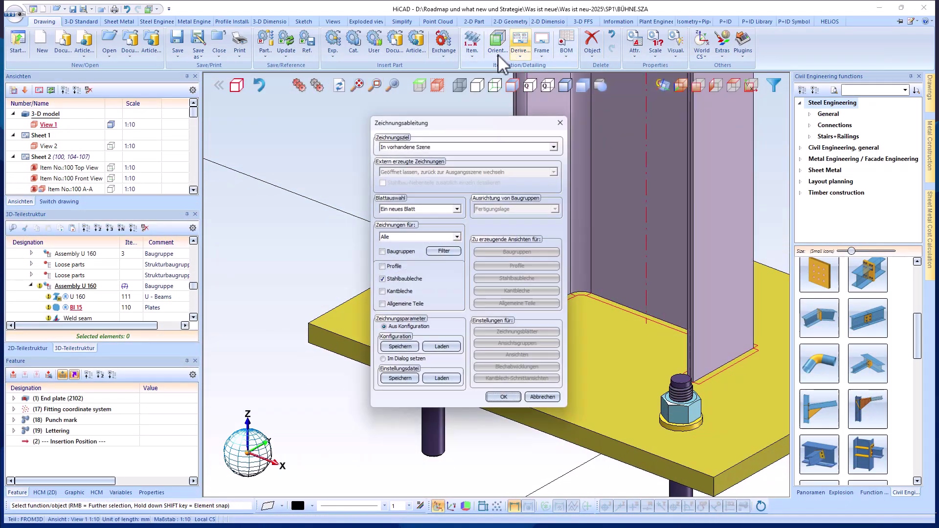
click(506, 400)
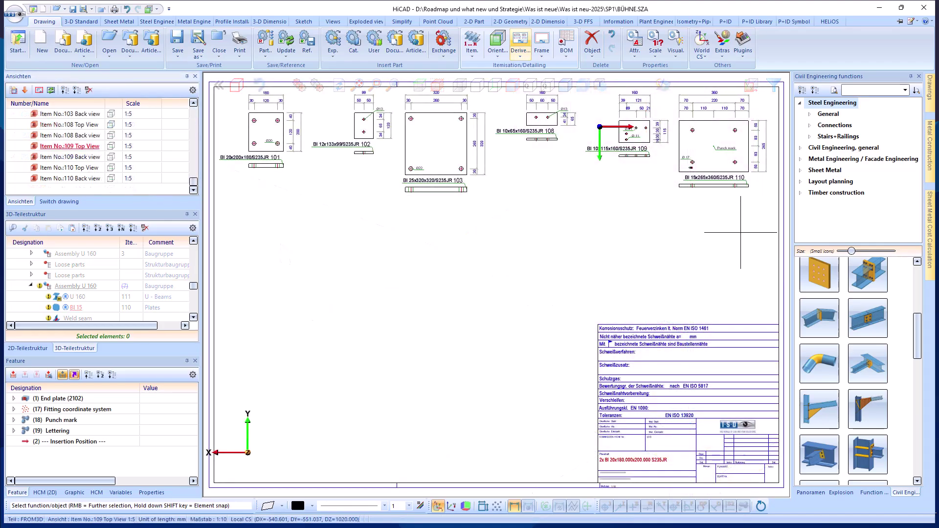
click(682, 231)
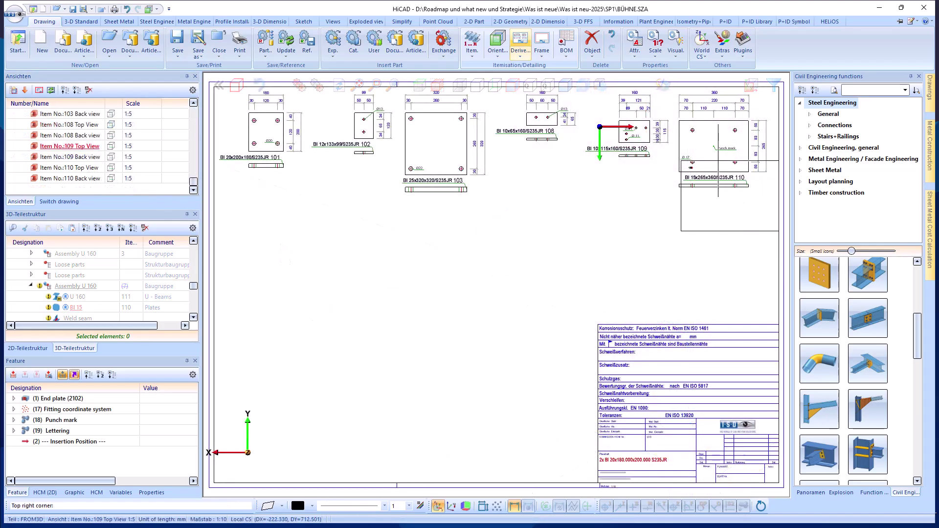
click(699, 99)
scroll(676, 203, up, 1)
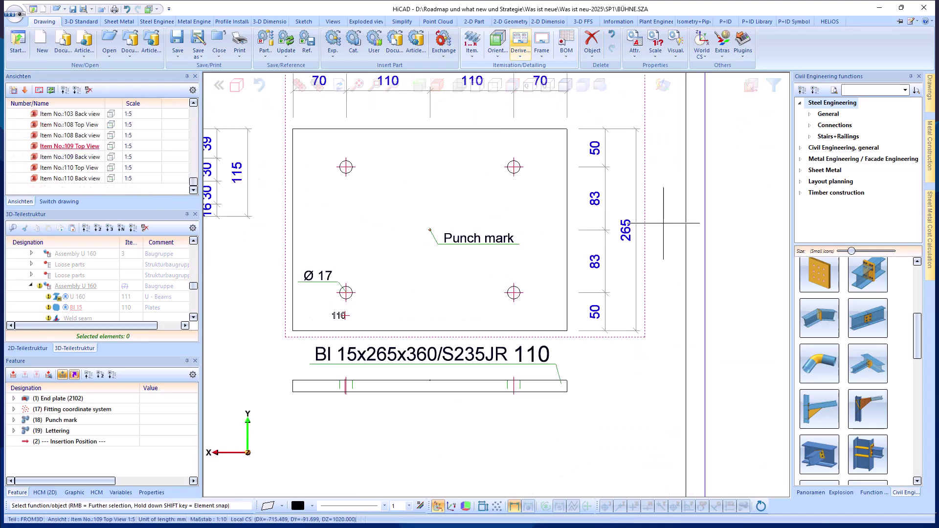
Activate the top view of the item 110 plate and view the complete plate drawing sheet
click(280, 241)
click(477, 89)
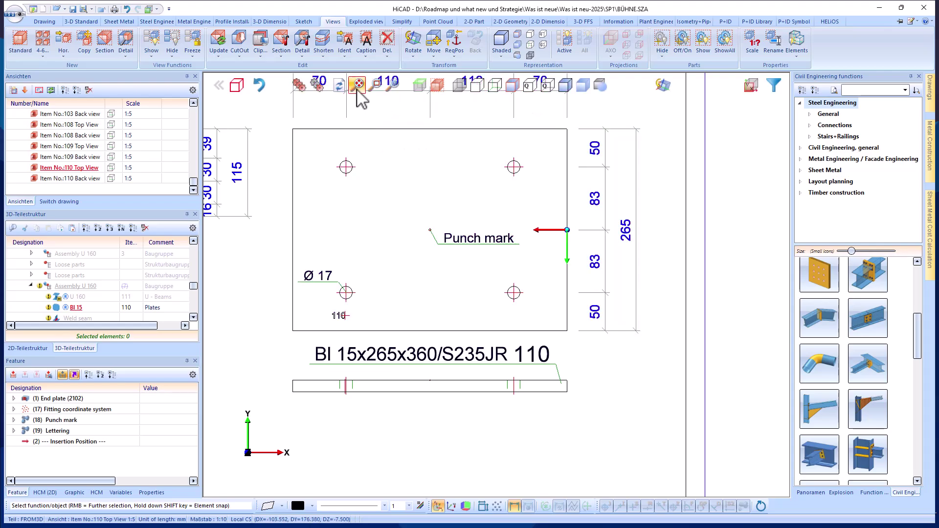
click(359, 86)
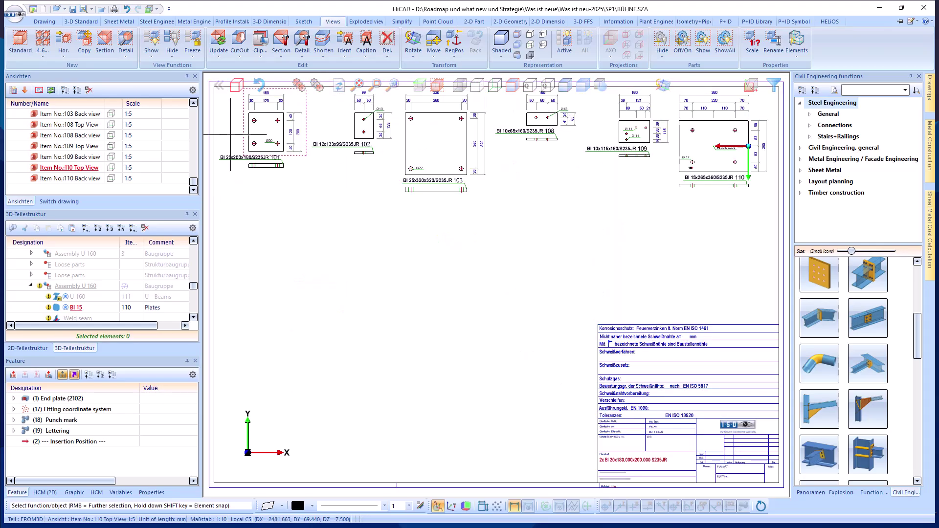